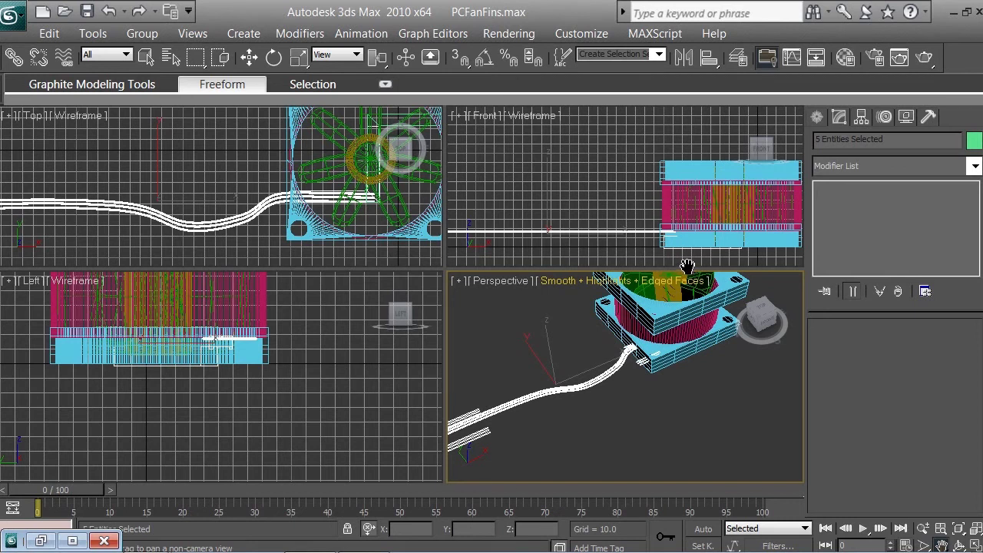
- Select all the fan parts in the Front view and non-uniformly scale them down along Y
right_click(624, 168)
scroll(623, 170, down, 3)
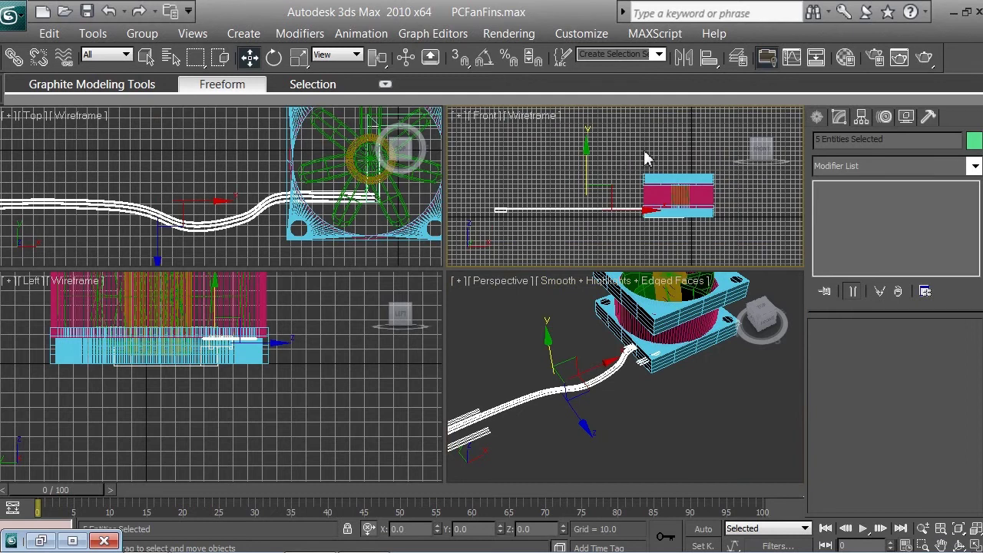
drag(660, 153, 693, 223)
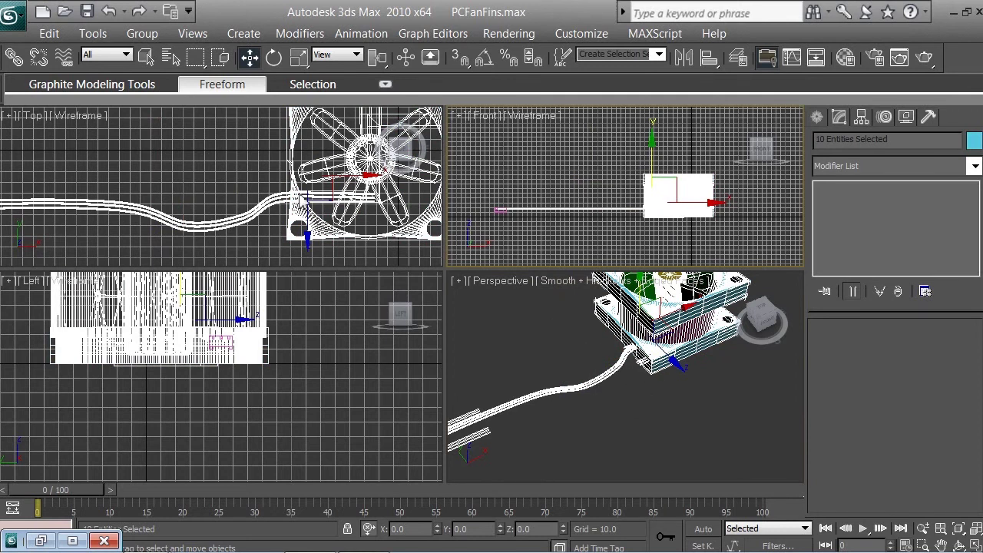
click(299, 57)
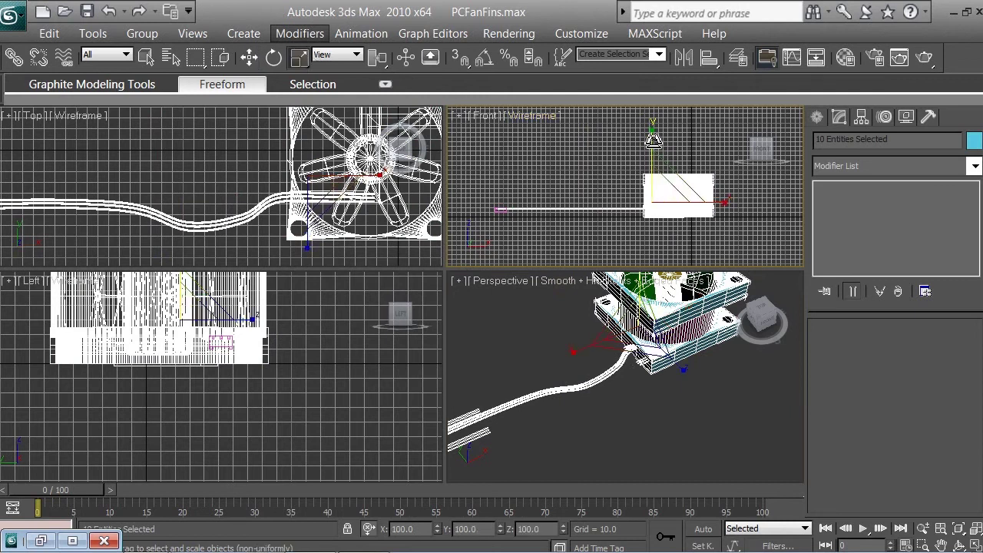
drag(653, 140, 654, 181)
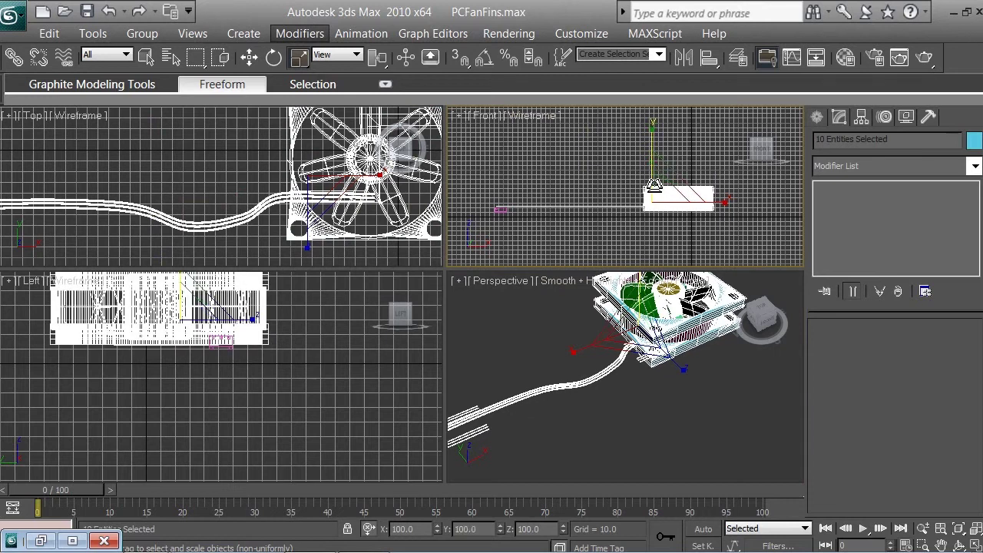
- Clear the selection and pan and zoom the Front view toward the fan
click(615, 248)
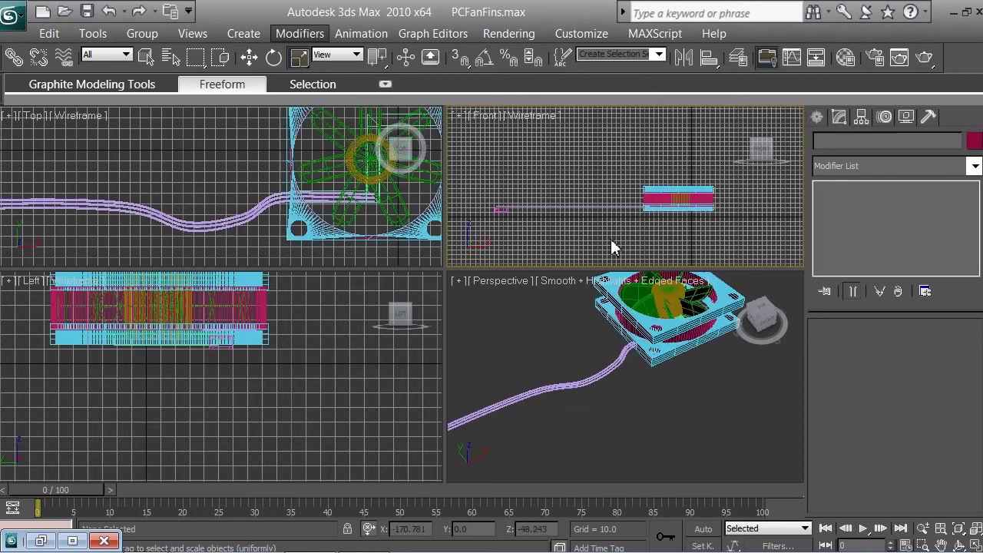
scroll(635, 234, up, 4)
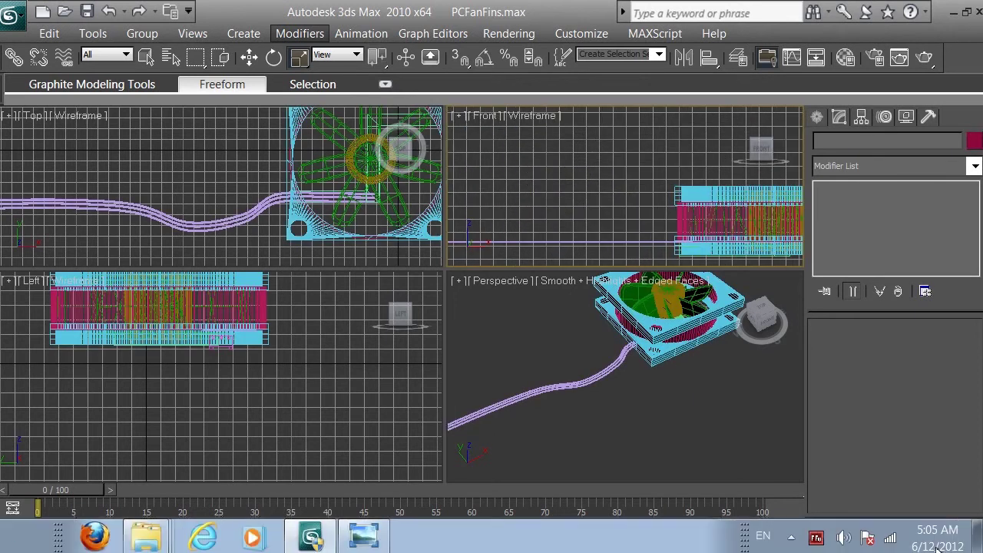
click(940, 543)
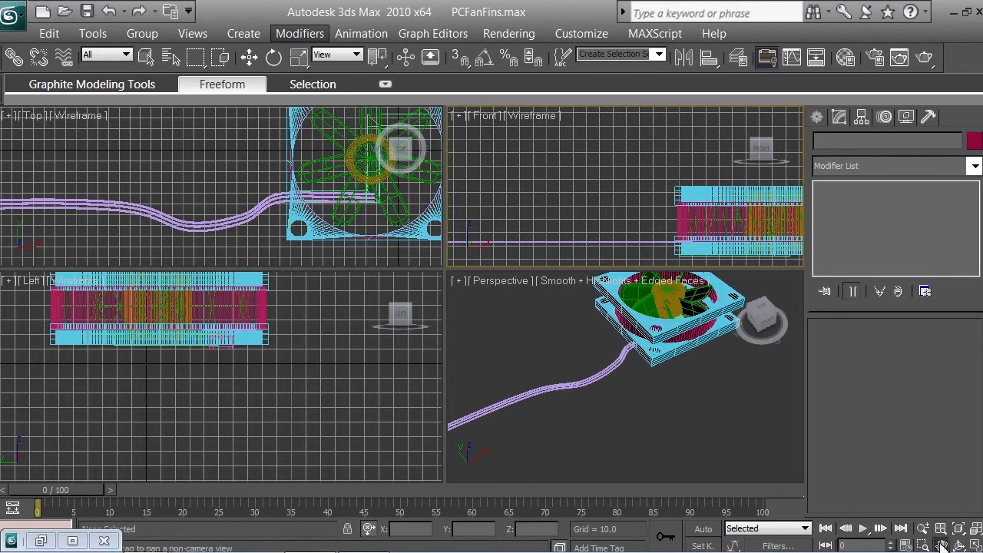
drag(731, 176, 609, 138)
scroll(612, 145, up, 5)
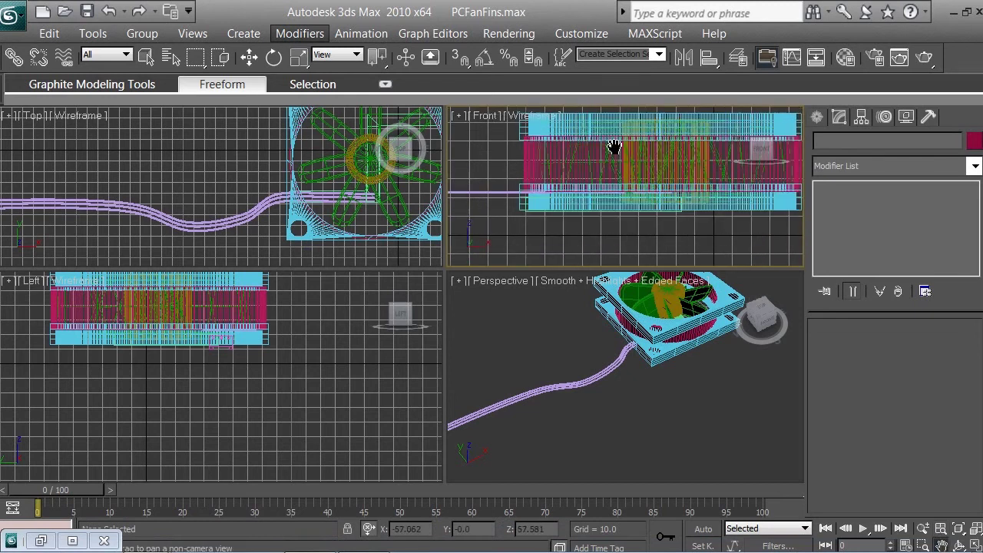
drag(606, 193, 638, 204)
scroll(634, 206, down, 2)
- Zoom in closely on the fan box edge where the cable meets it
scroll(596, 214, up, 2)
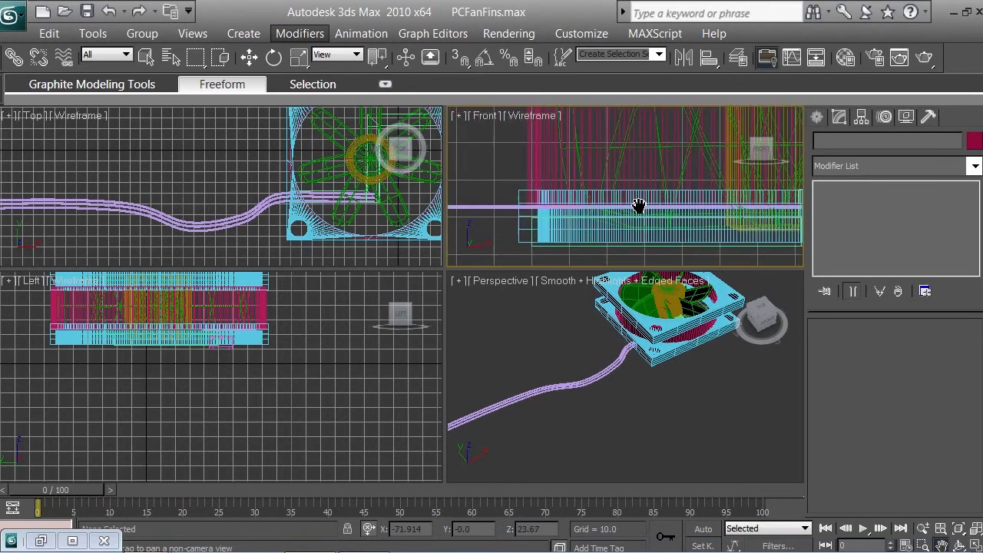
mouse_move(566, 209)
mouse_down()
mouse_move(560, 189)
mouse_move(560, 207)
mouse_up()
scroll(566, 213, up, 2)
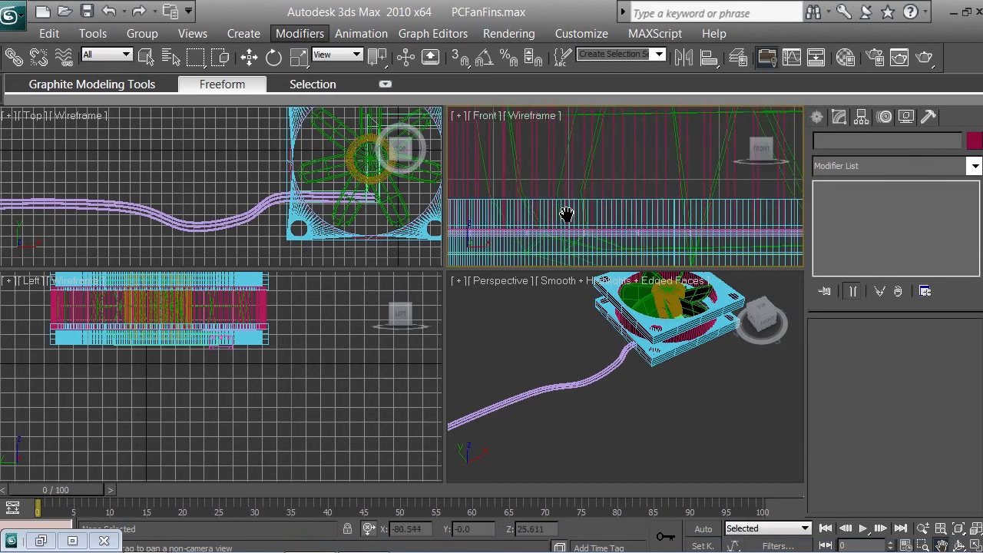
drag(606, 160, 687, 202)
scroll(648, 160, down, 2)
scroll(593, 202, down, 1)
scroll(592, 184, up, 3)
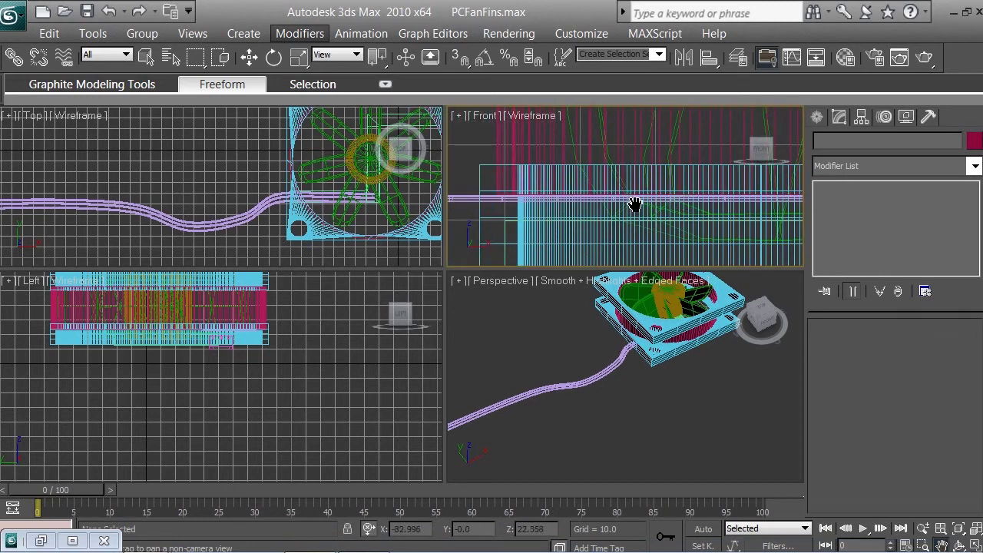
drag(597, 204, 659, 167)
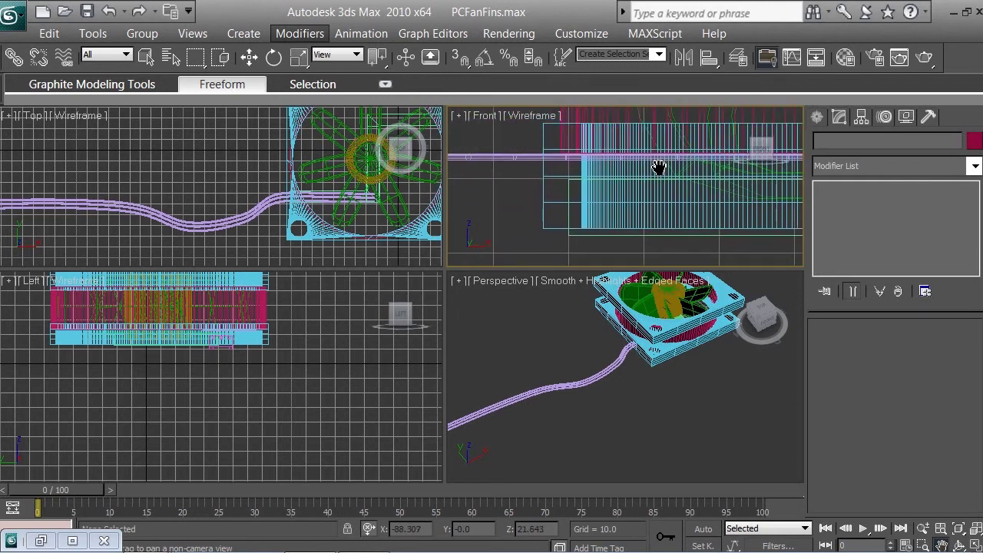
- Scale L-Ext01 to 48 along Y, then raise it about 1.2 units
key(r)
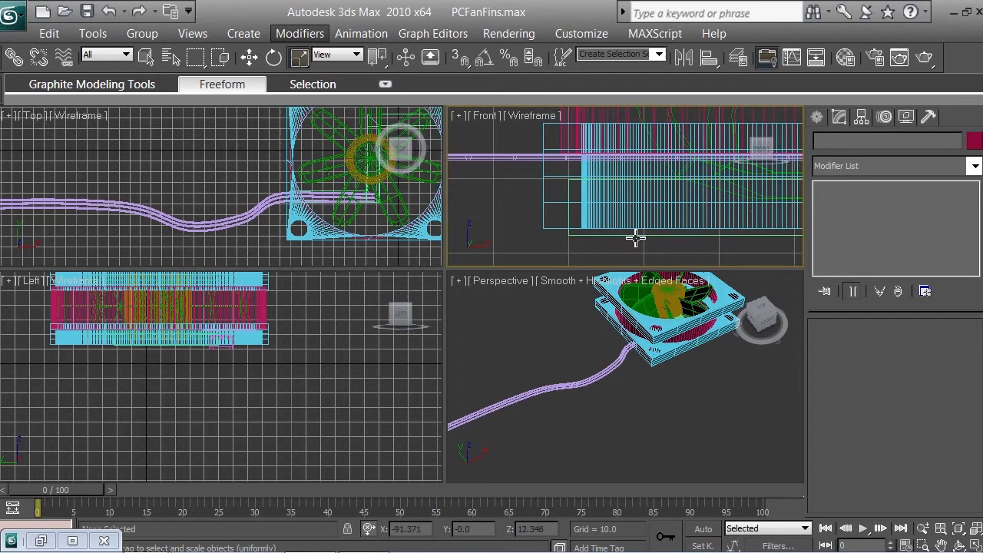
click(636, 238)
drag(615, 247, 636, 240)
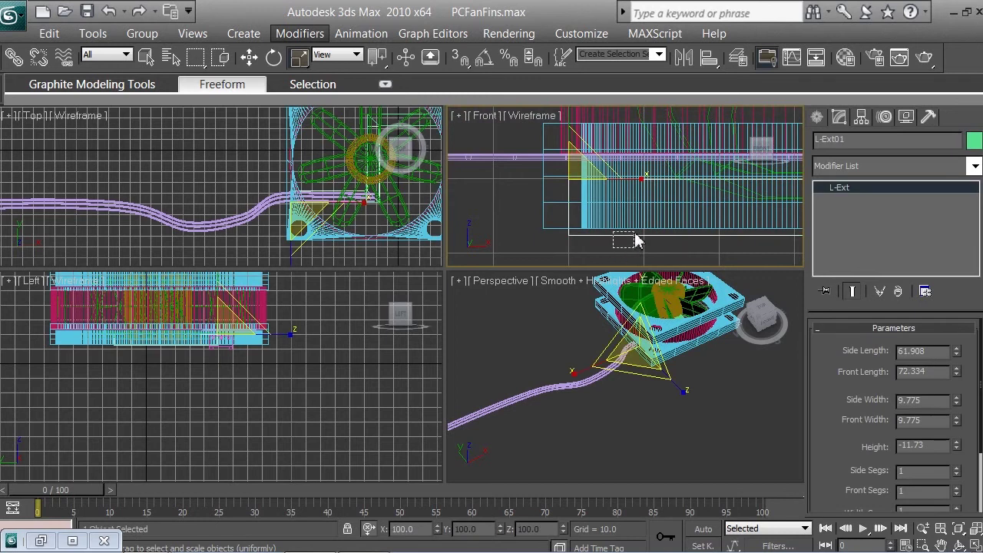
scroll(634, 231, down, 4)
key(r)
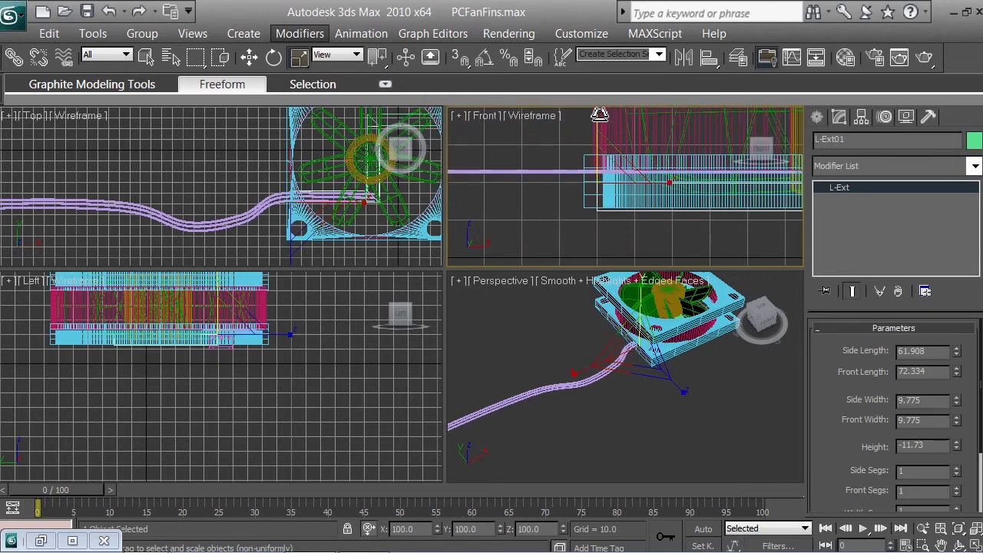
drag(599, 120, 597, 180)
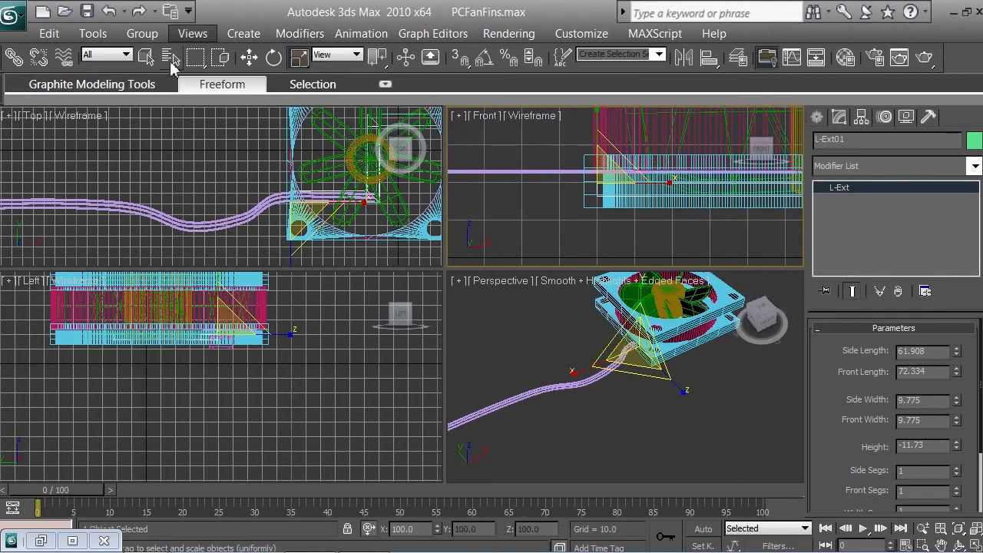
click(249, 56)
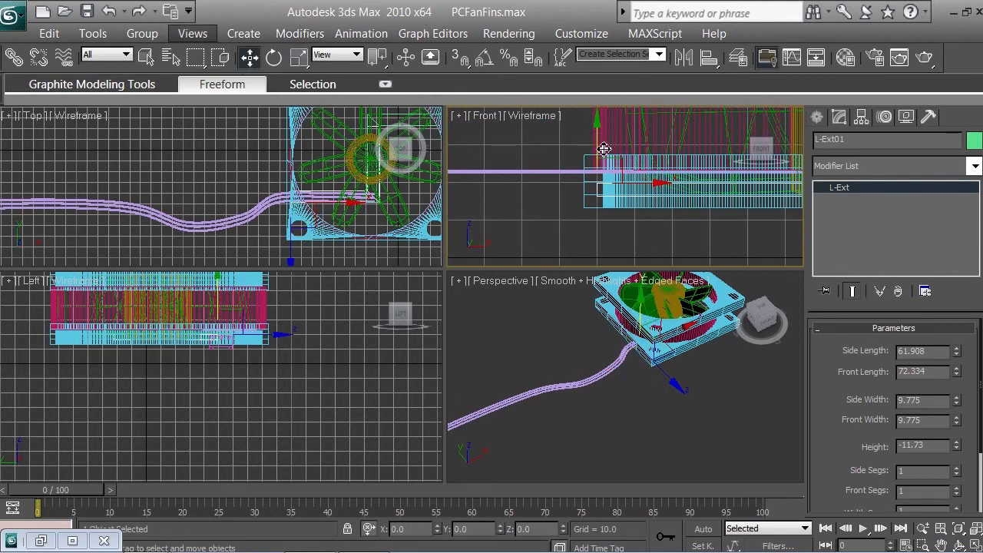
drag(602, 148, 601, 139)
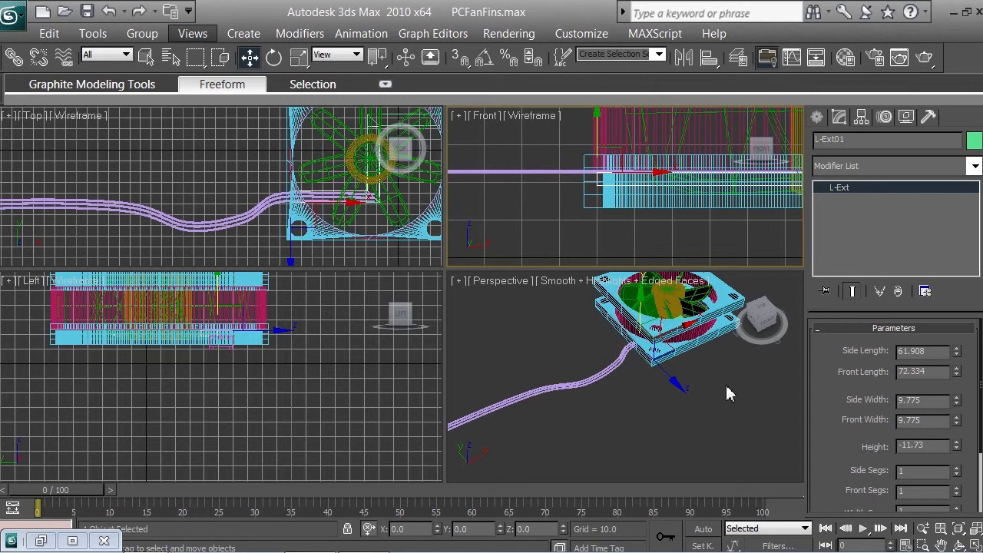
- Zoom out the Perspective view and save PCFanFins.max
scroll(726, 393, down, 3)
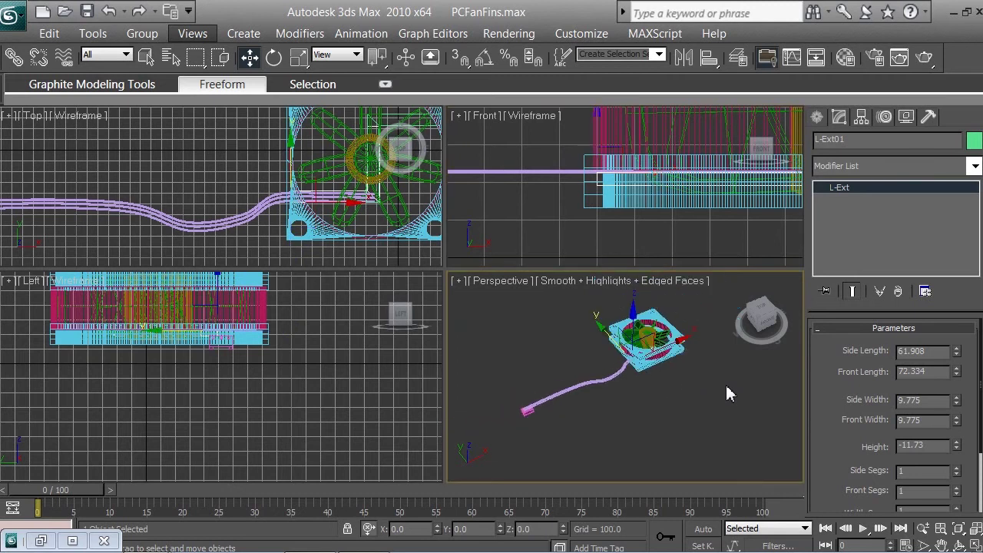
scroll(726, 394, down, 2)
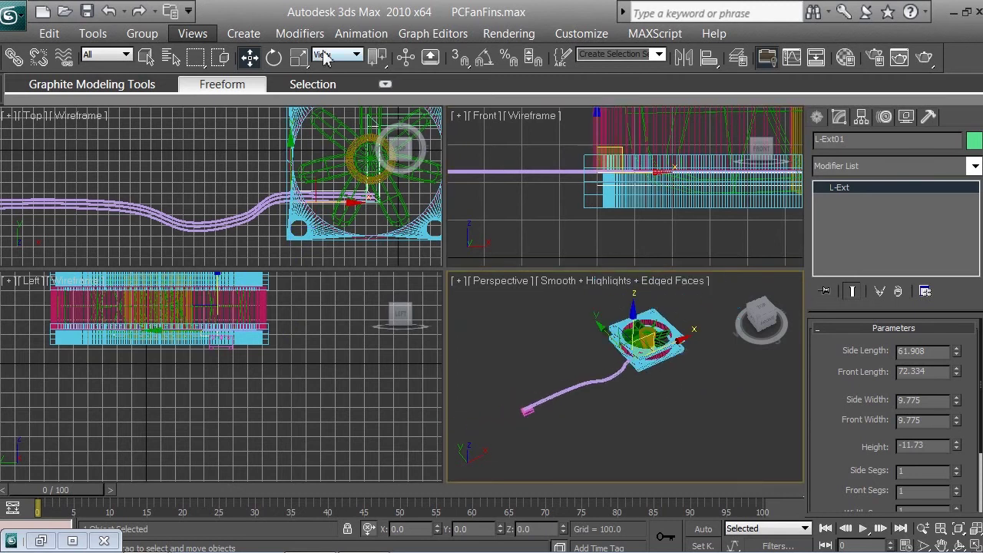
click(86, 11)
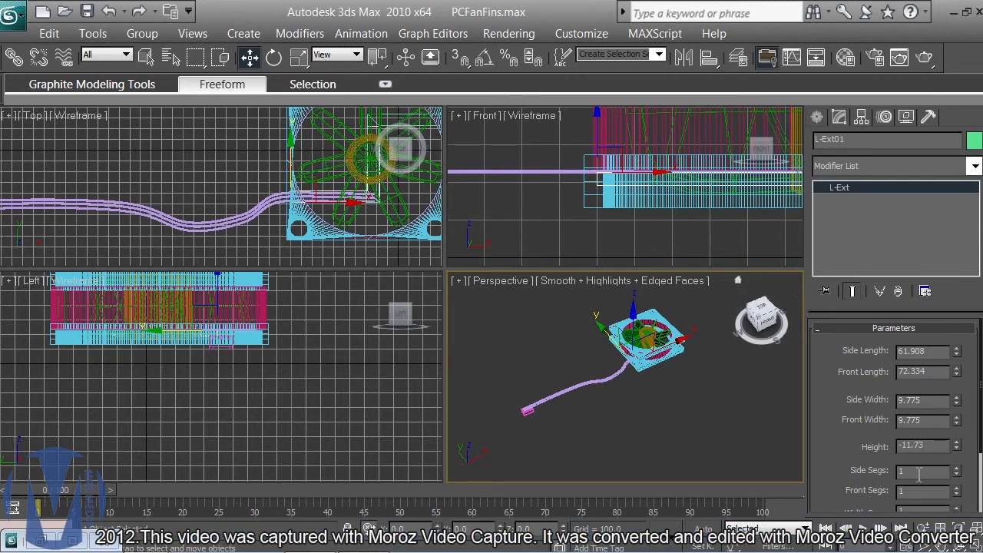
- Pan the Front view, then render the Perspective view with Shift+Q
key(ctrl+p)
drag(691, 203, 611, 200)
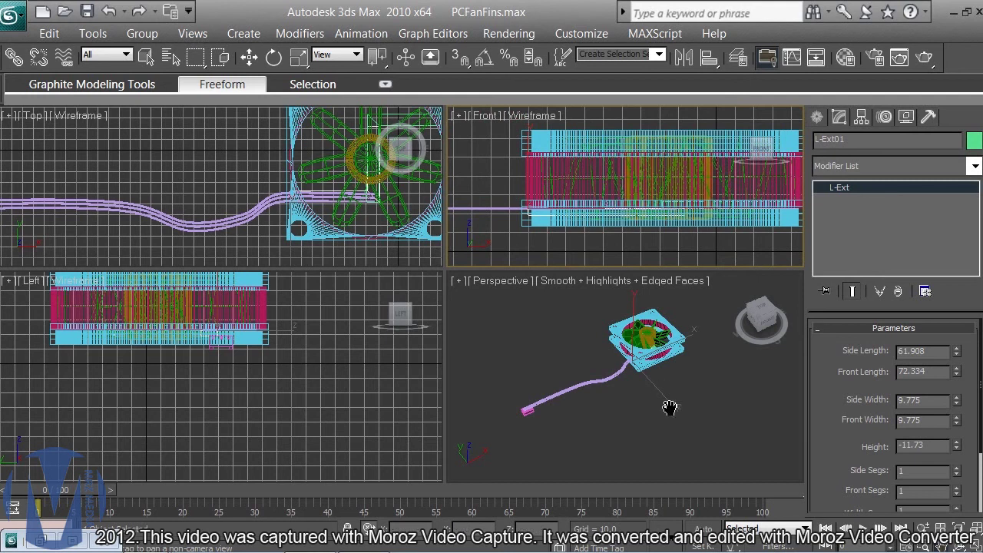
right_click(697, 398)
key(shift+q)
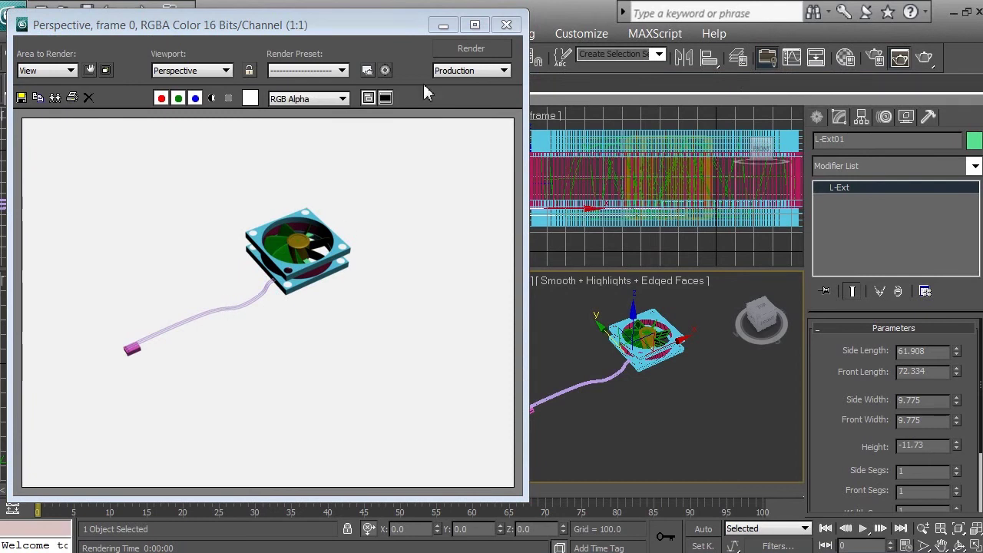
click(507, 26)
- Zoom and pan the Perspective view closer on the fan and render it again
right_click(575, 330)
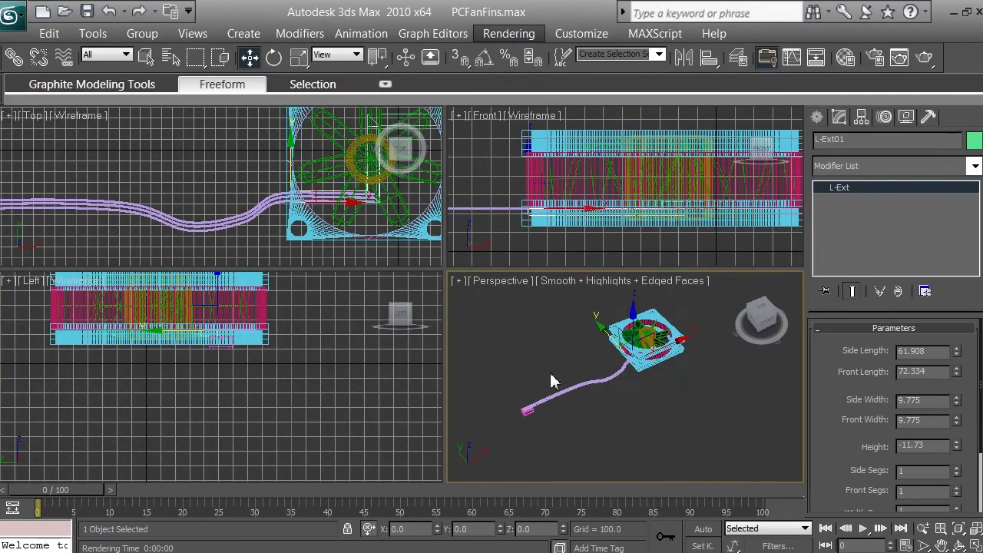
scroll(551, 382, up, 3)
click(941, 545)
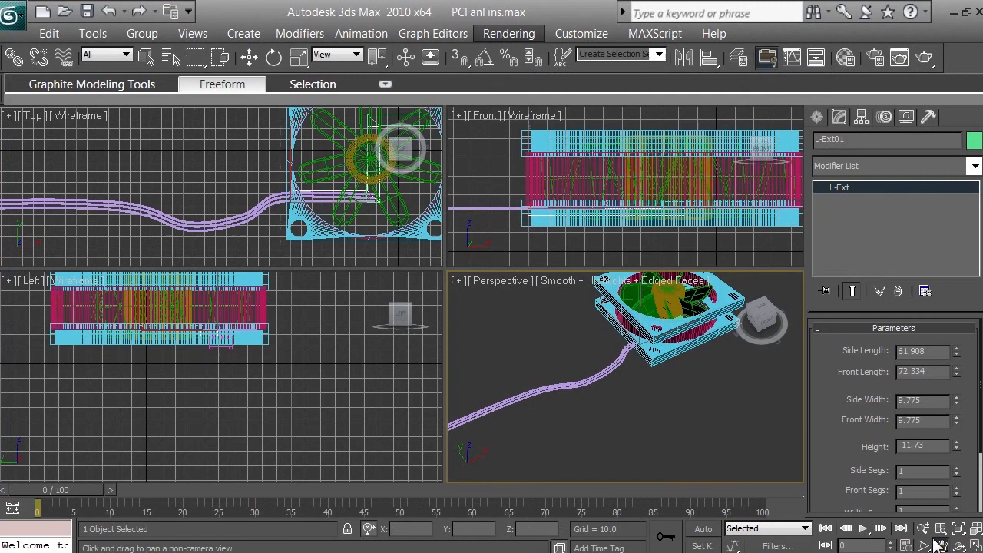
drag(683, 389, 736, 399)
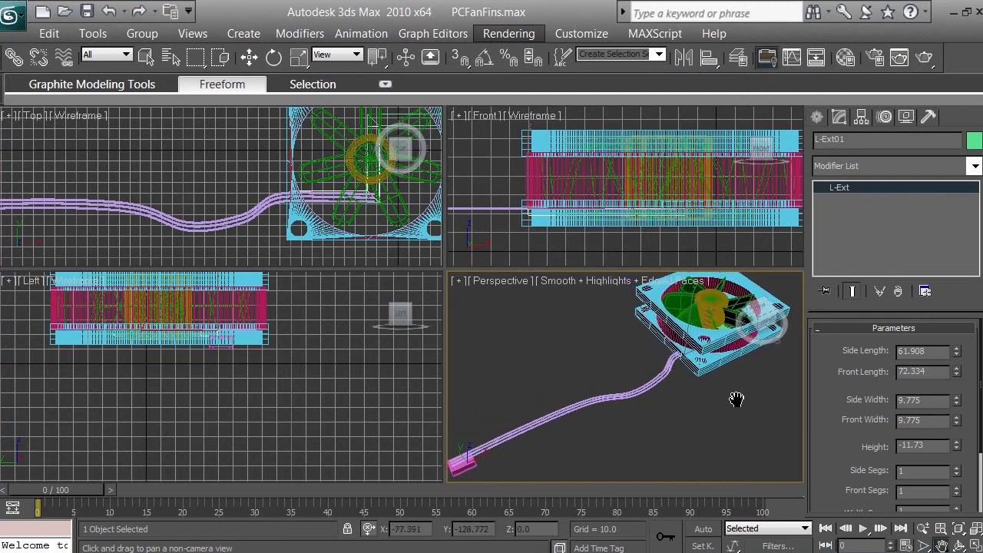
key(shift+q)
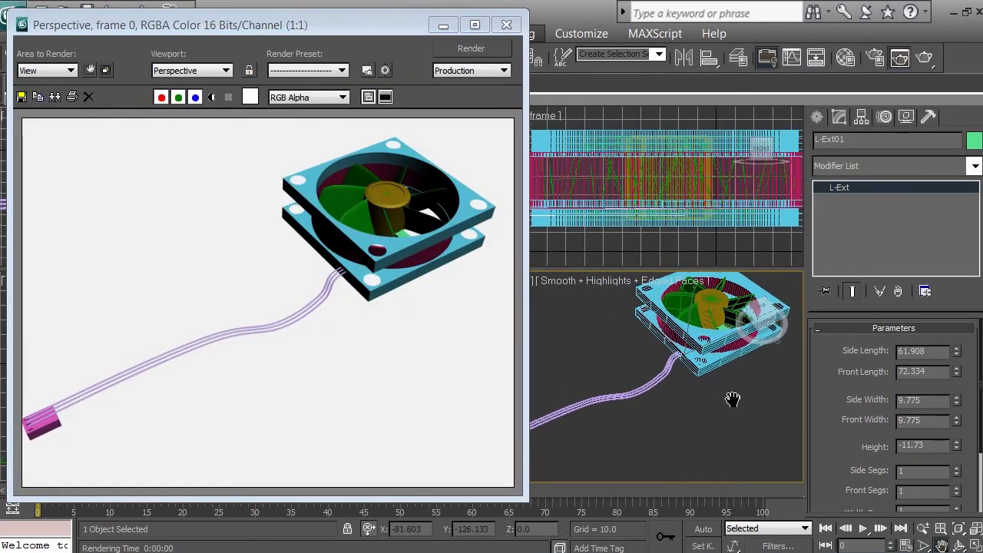
click(507, 26)
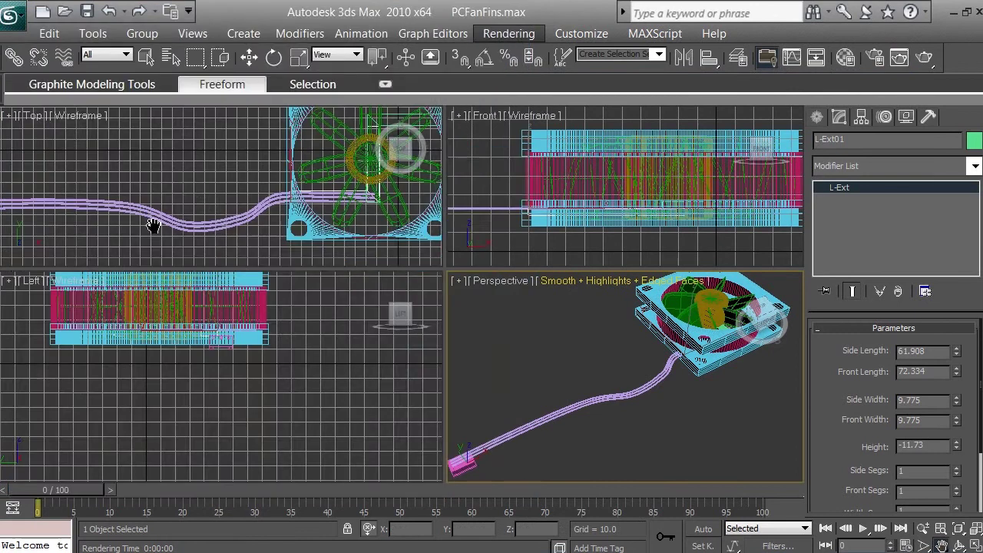
- Pan the Left and Top views and select the connector box at the cable end
drag(121, 325, 238, 355)
drag(72, 171, 321, 175)
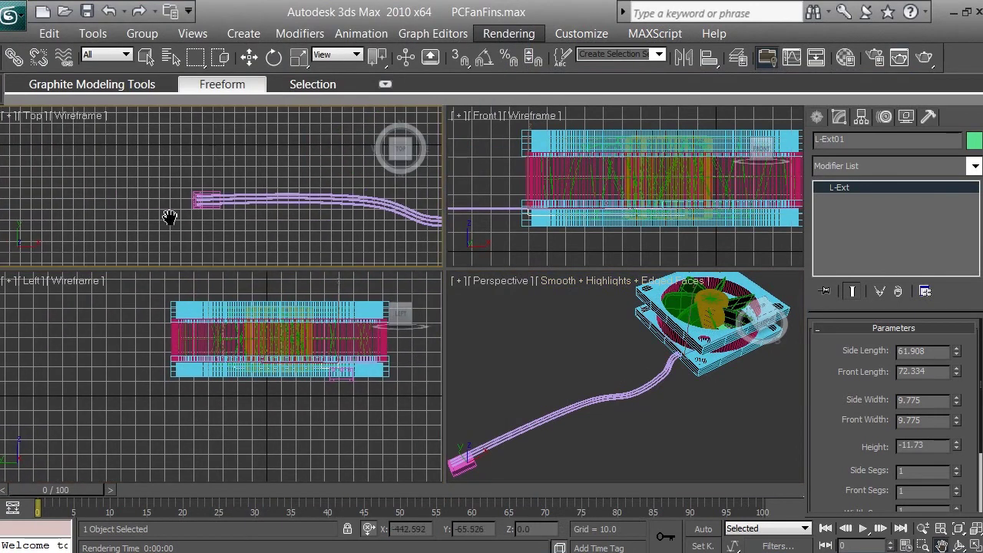
key(w)
click(201, 203)
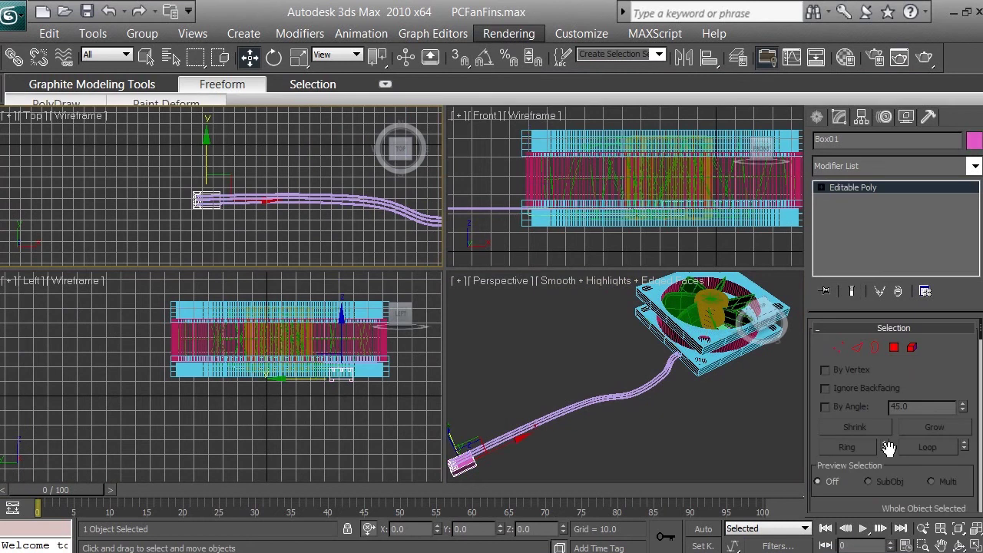
- Pan the Front view to the cable's end connector and undo a trial raise of it
click(941, 545)
drag(572, 245, 752, 230)
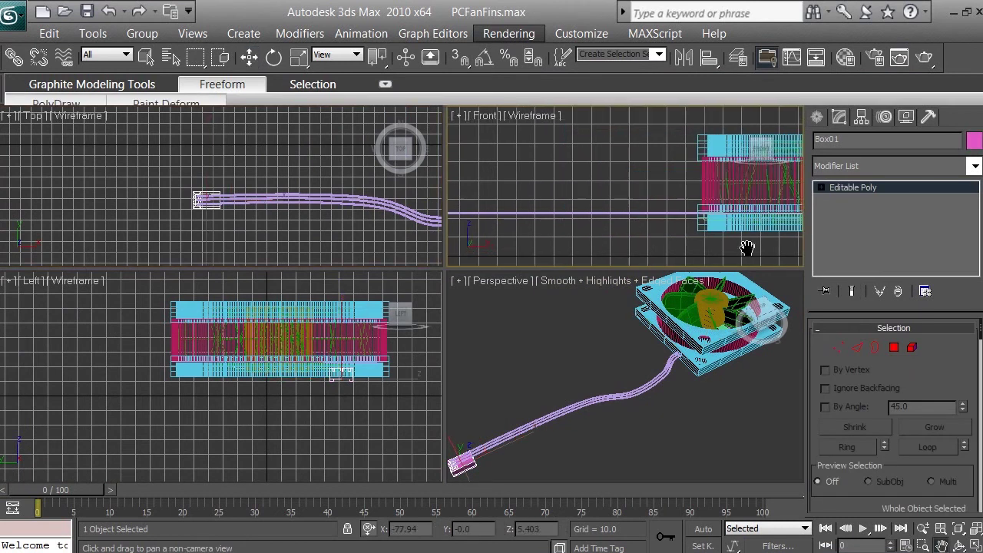
drag(553, 226, 747, 223)
key(w)
drag(617, 196, 616, 189)
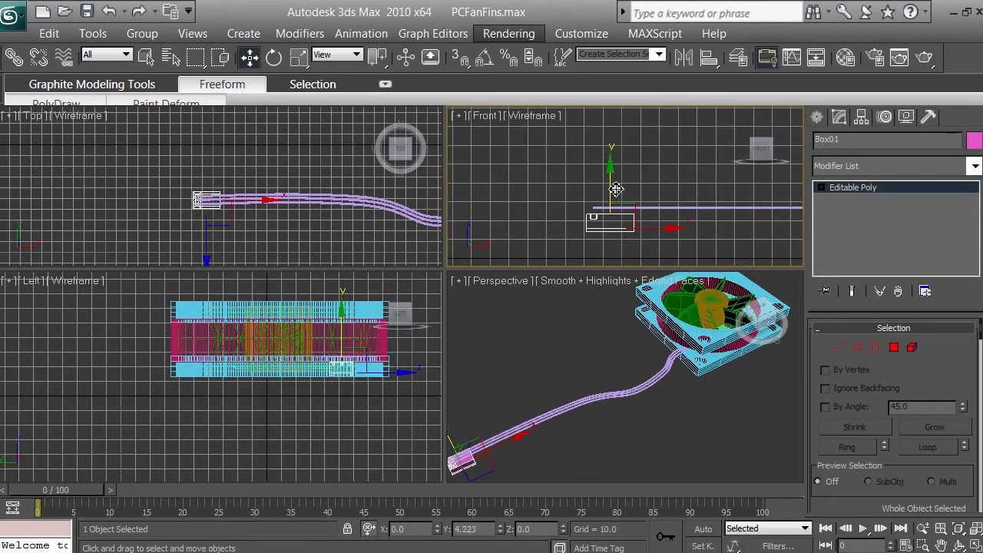
click(109, 12)
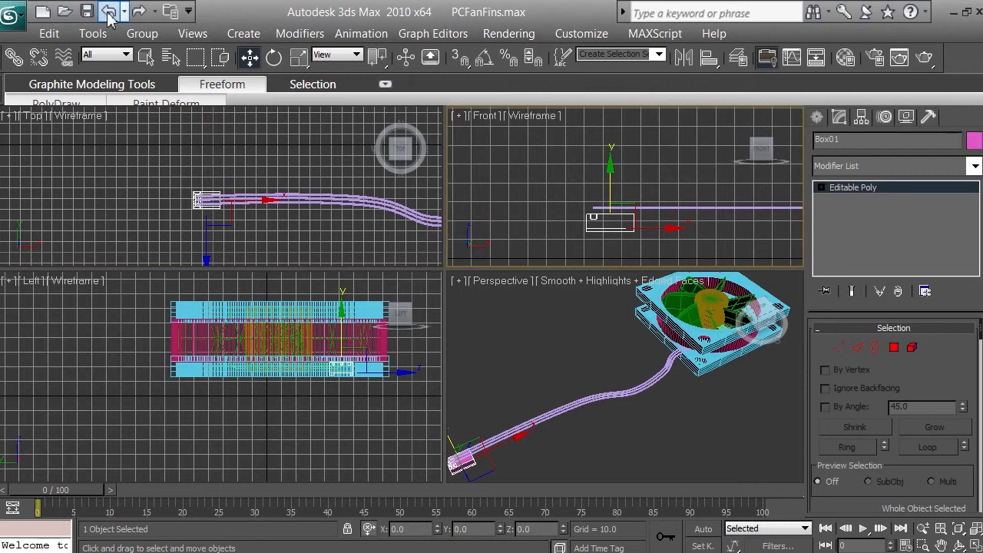
- Select the cable lines, then move the connector box up and undo the move
drag(661, 186, 684, 231)
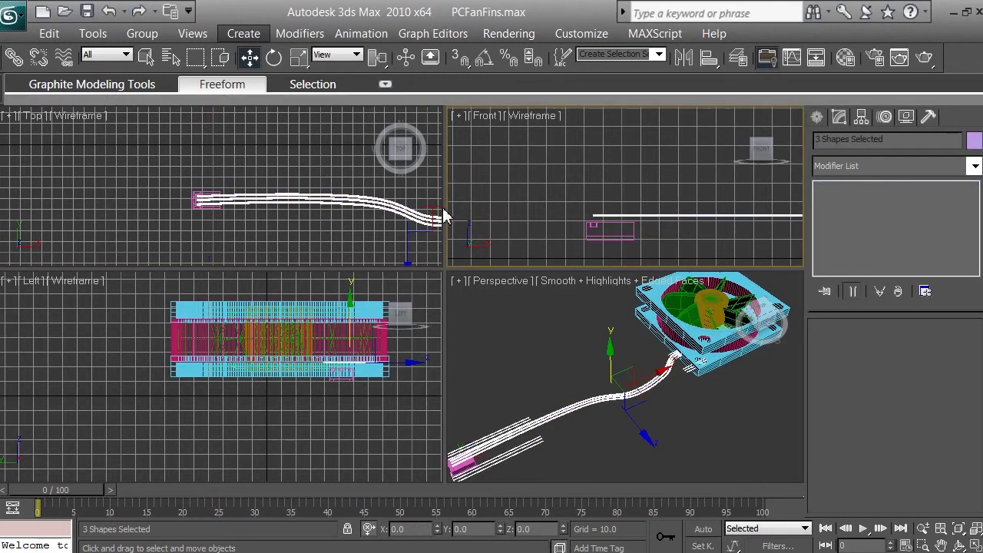
click(618, 225)
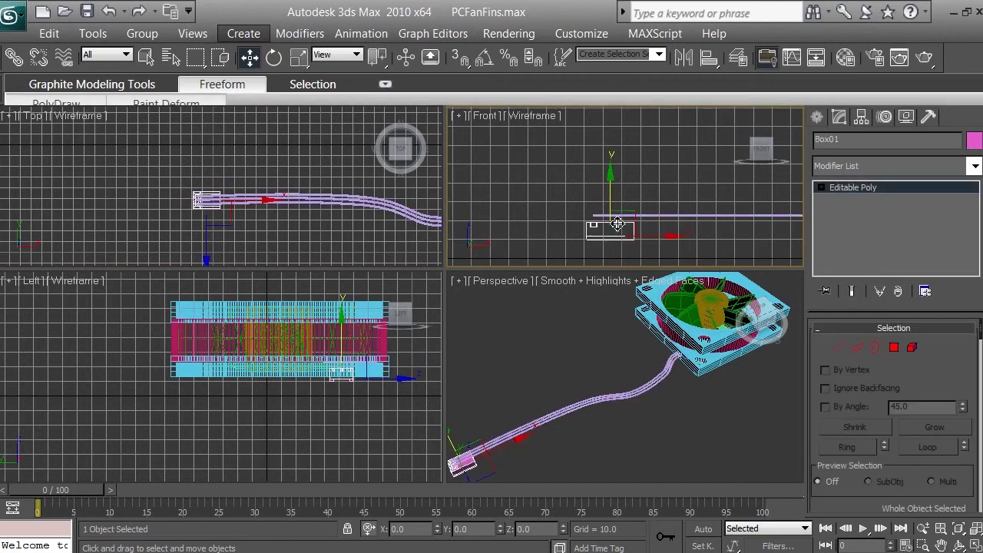
drag(612, 200, 612, 185)
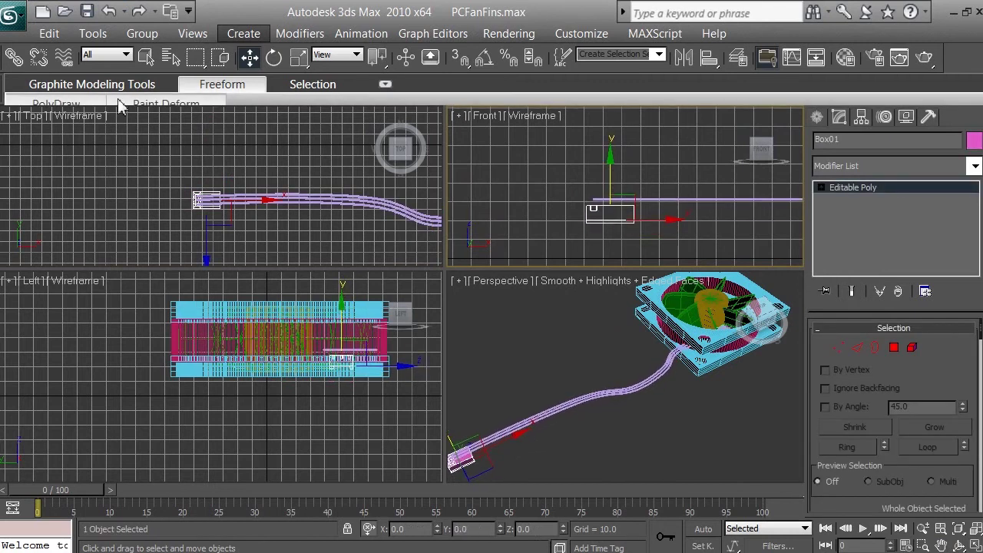
click(111, 13)
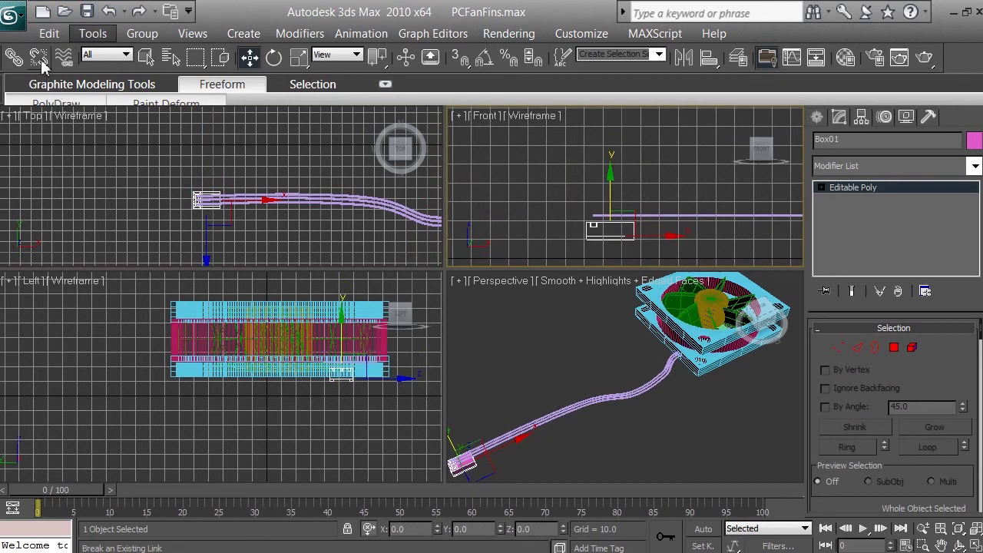
- Unlink Box01 from its parent and raise it slightly to match the cable end
click(39, 59)
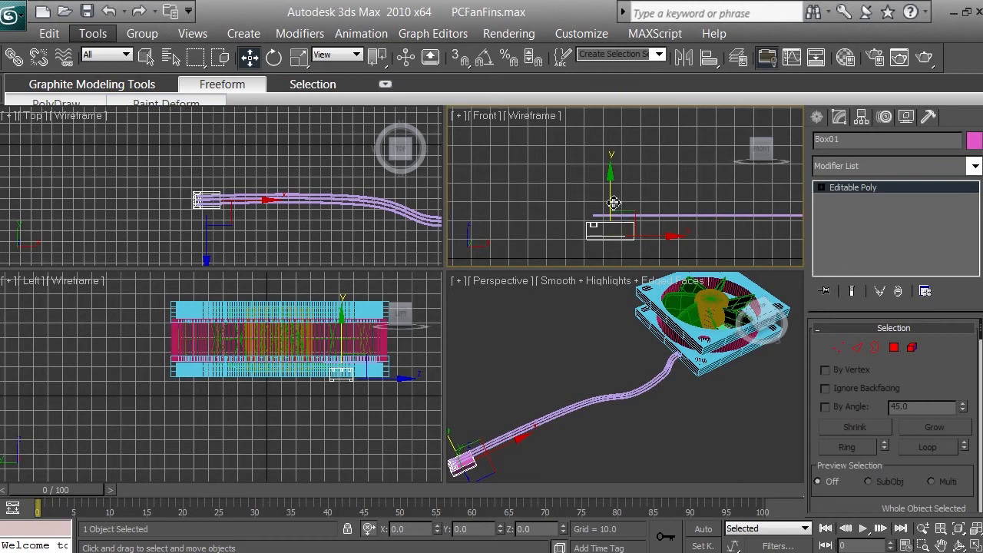
drag(613, 202, 615, 199)
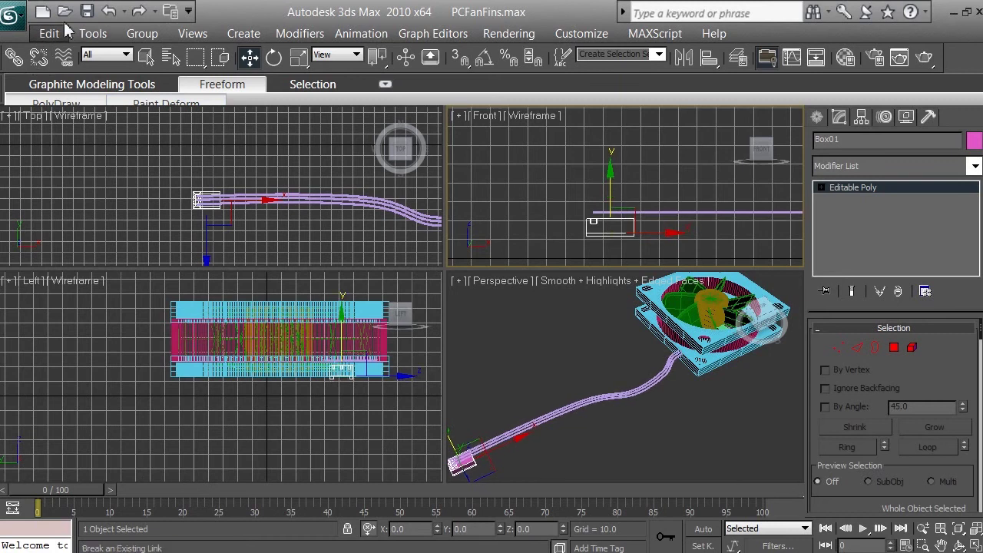
click(109, 11)
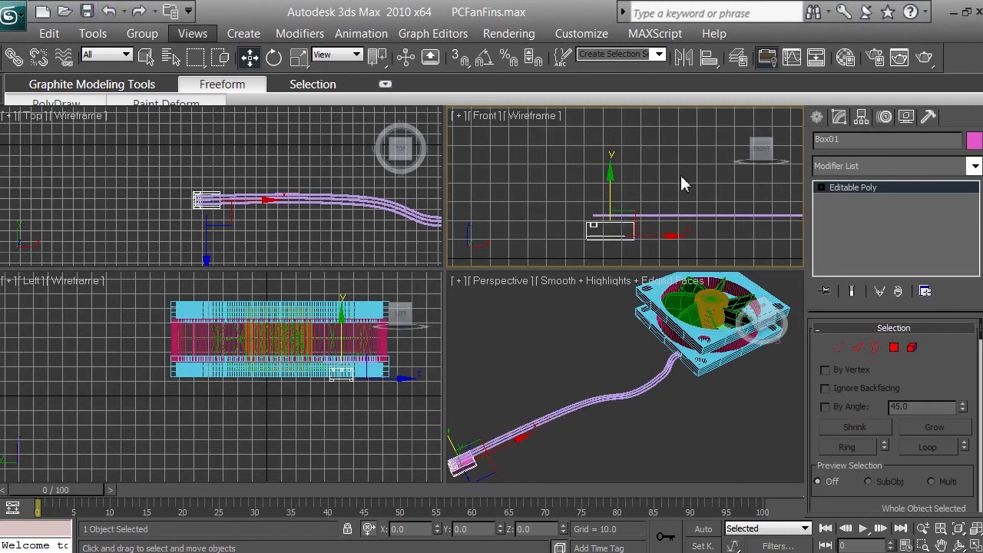
click(706, 206)
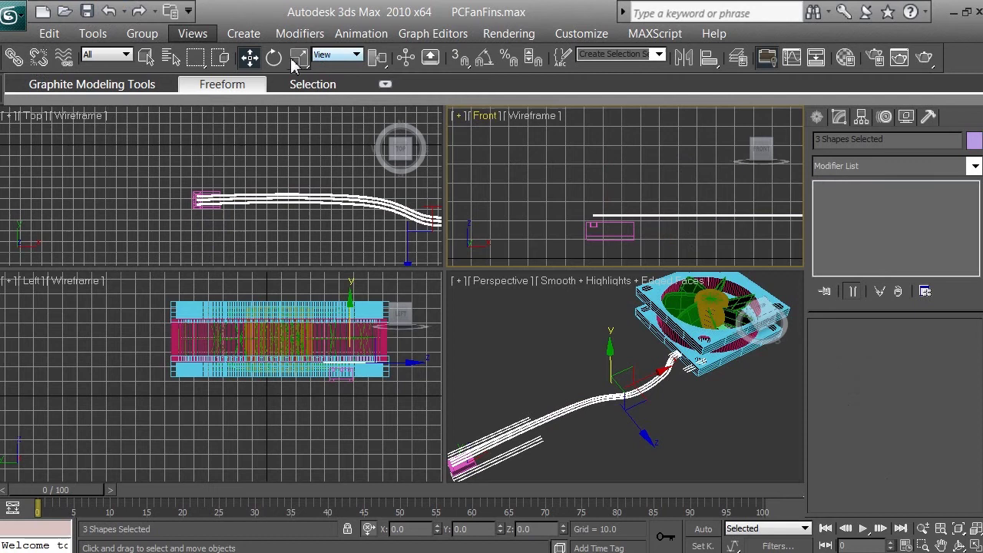
click(596, 227)
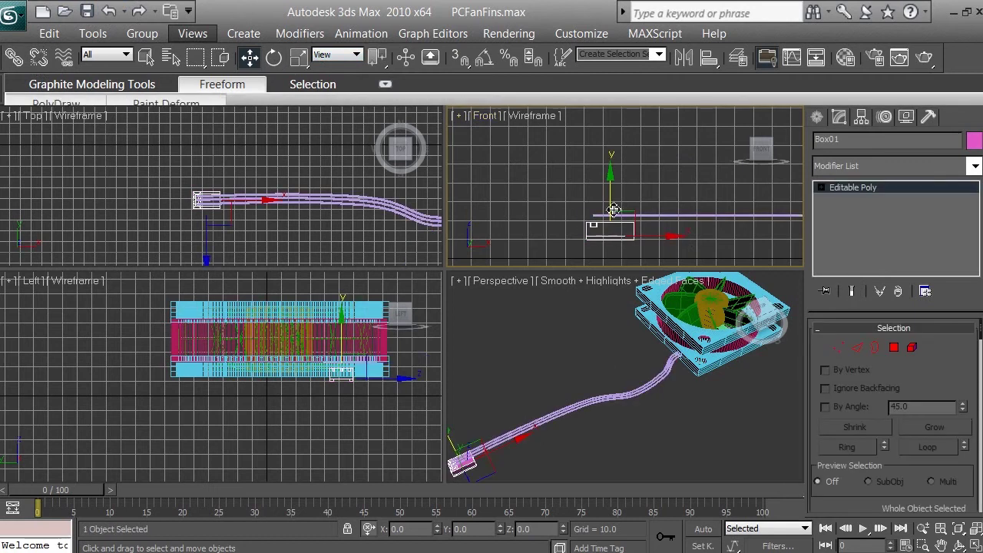
drag(612, 203, 612, 192)
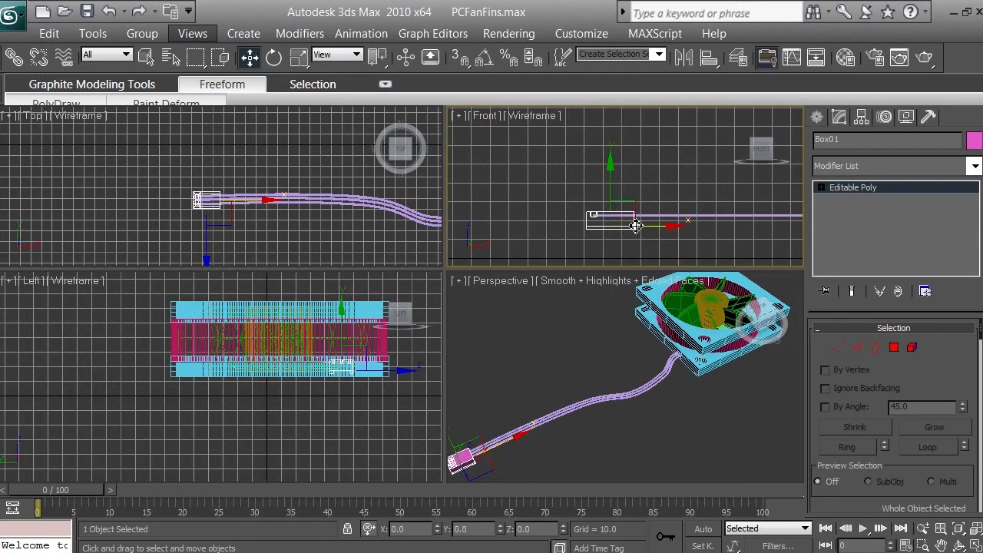
click(722, 233)
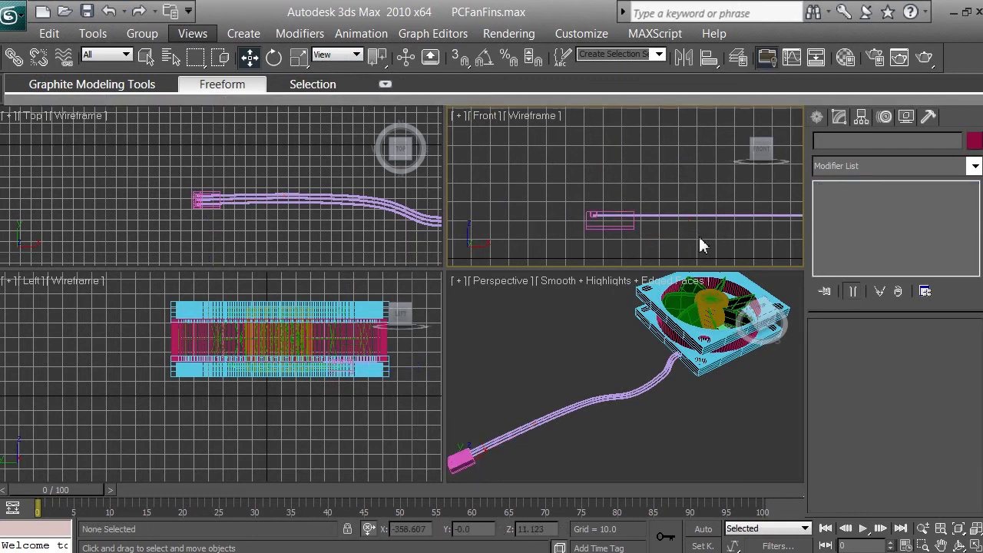
- Link the three cable splines to Box01 as their parent
drag(711, 224, 714, 201)
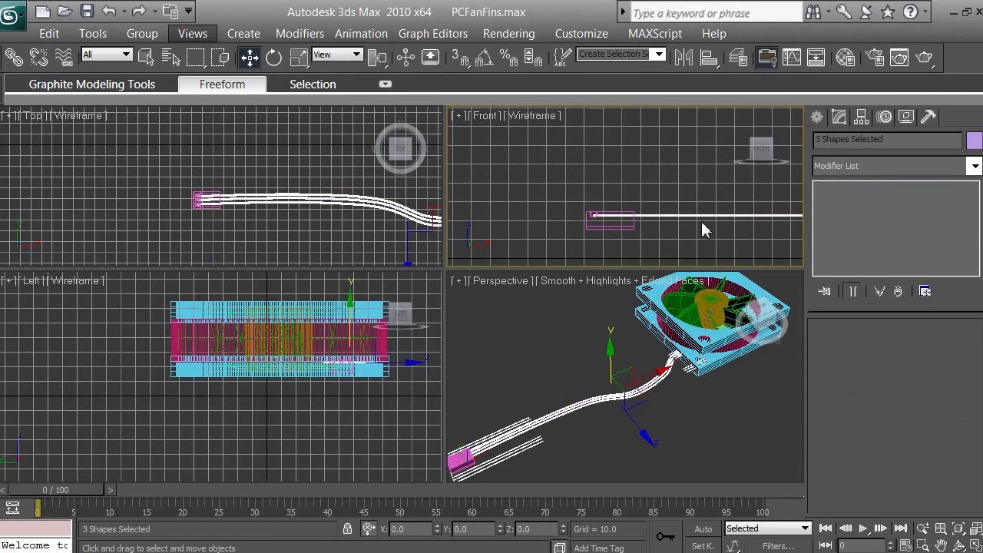
click(12, 59)
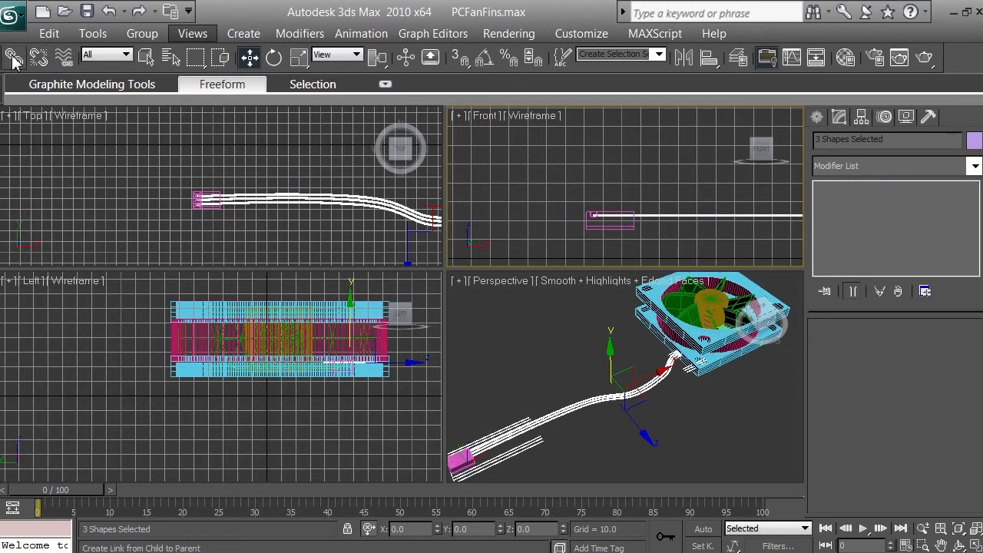
click(12, 58)
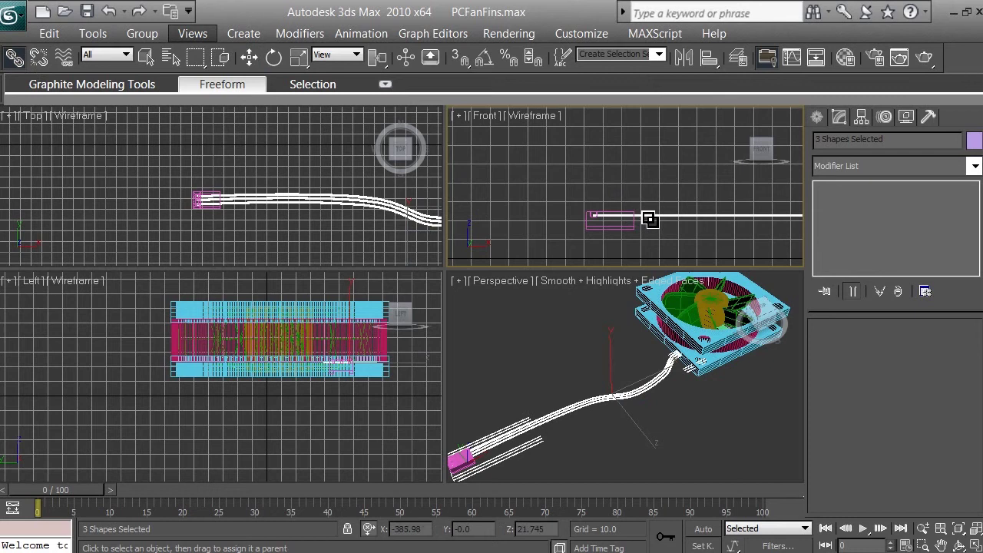
drag(650, 222, 636, 228)
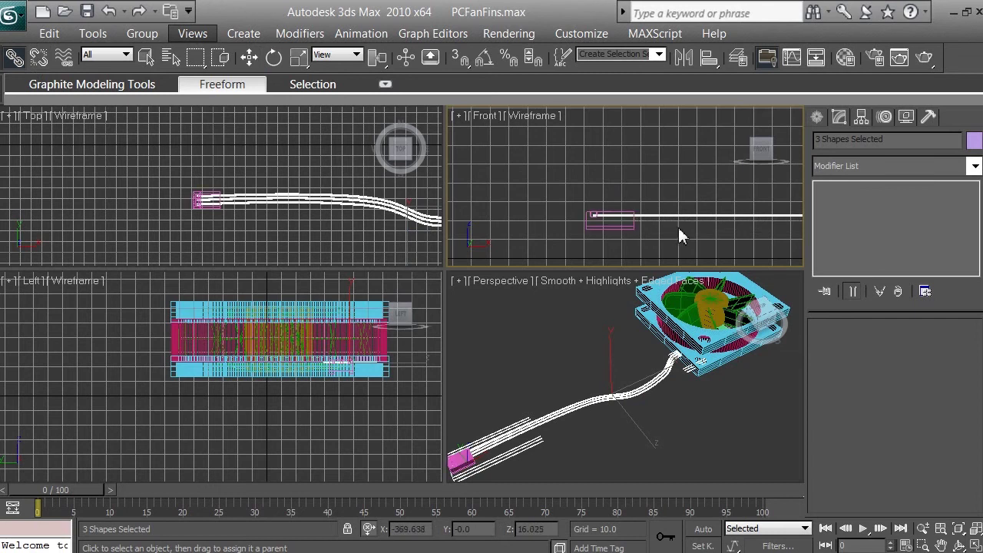
- Nudge Box01 down to check that the cable follows
click(249, 57)
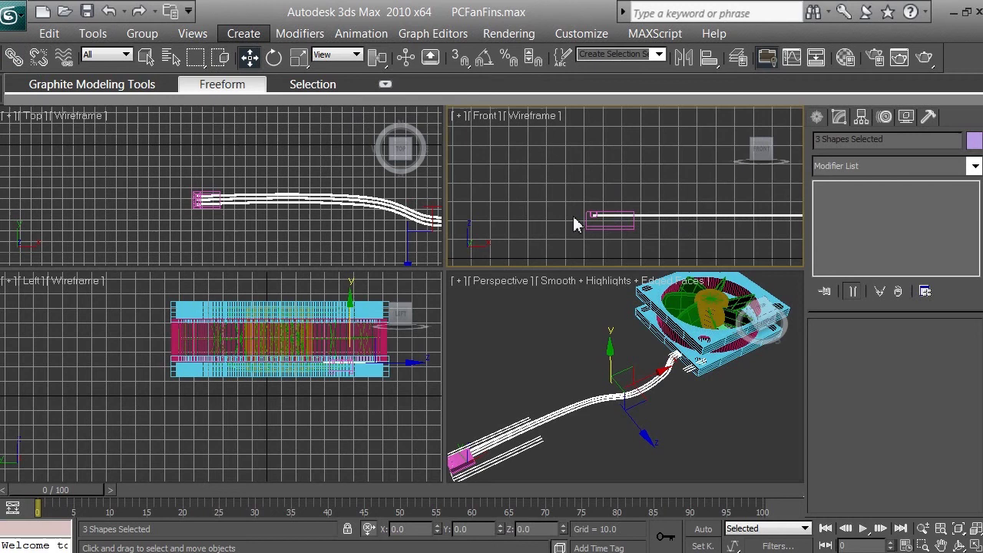
click(606, 225)
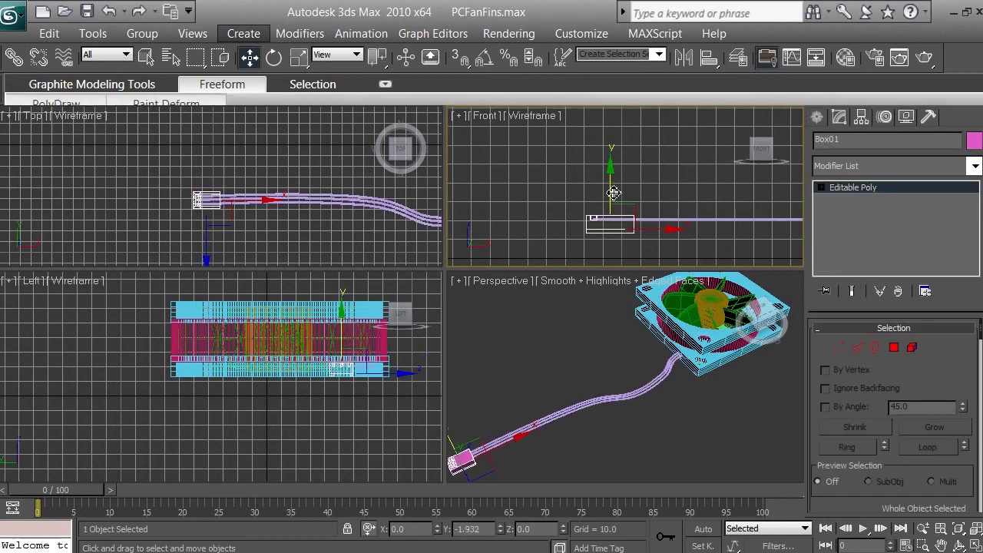
drag(614, 193, 614, 196)
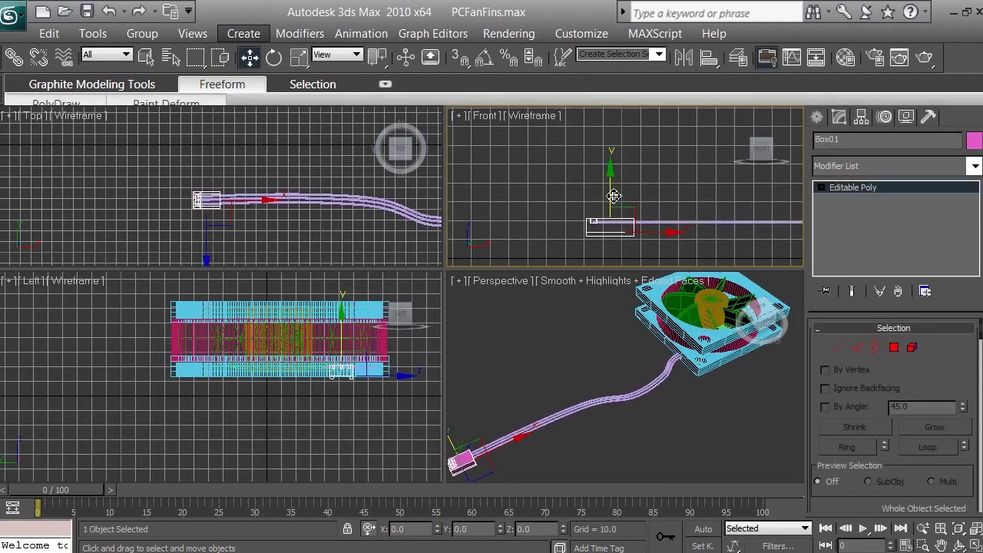
- Undo the nudge, activate the Perspective view and render it
click(107, 12)
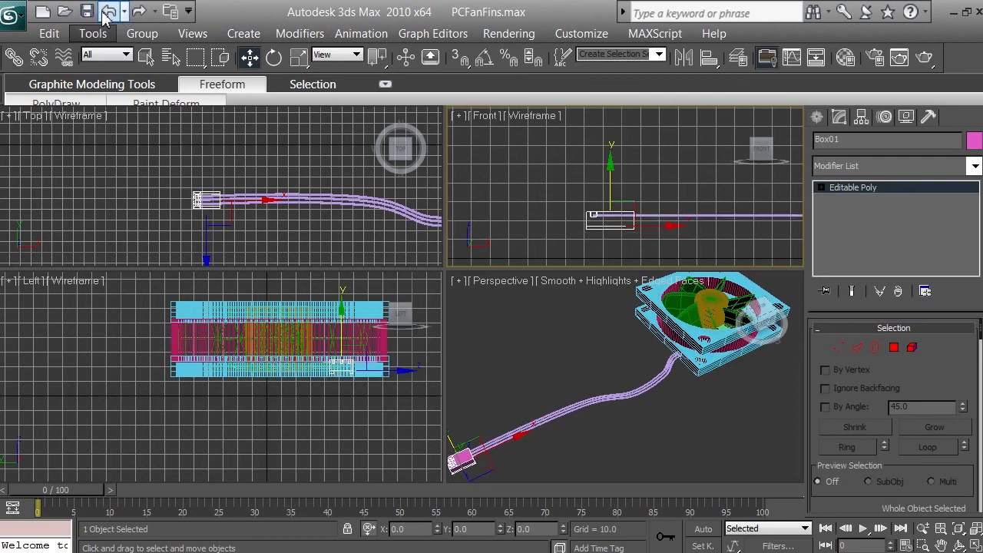
right_click(626, 247)
click(626, 247)
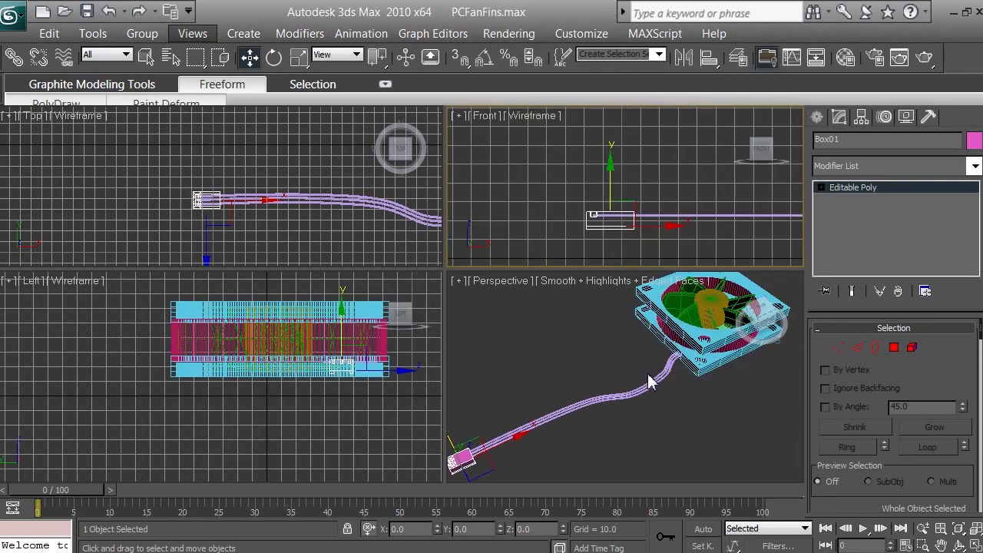
scroll(650, 380, down, 2)
scroll(650, 380, up, 2)
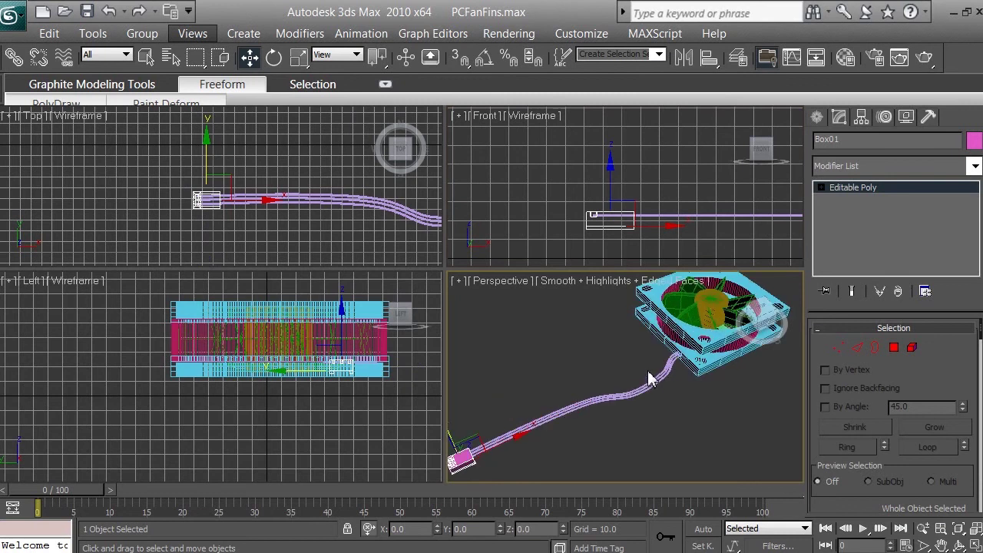
key(shift+q)
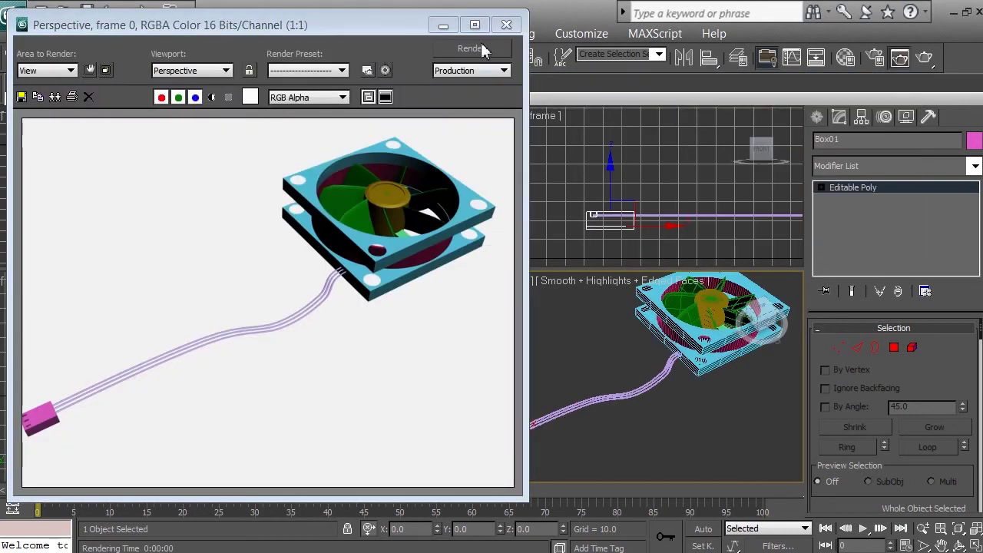
click(506, 24)
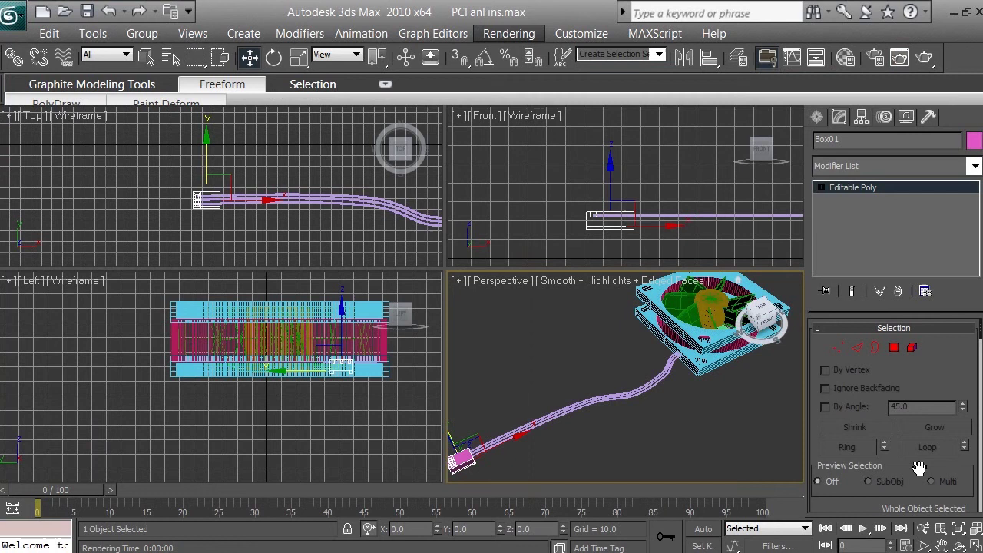
- Pan the Perspective view to reframe the fan and cable and render it again
click(941, 545)
drag(584, 362, 607, 359)
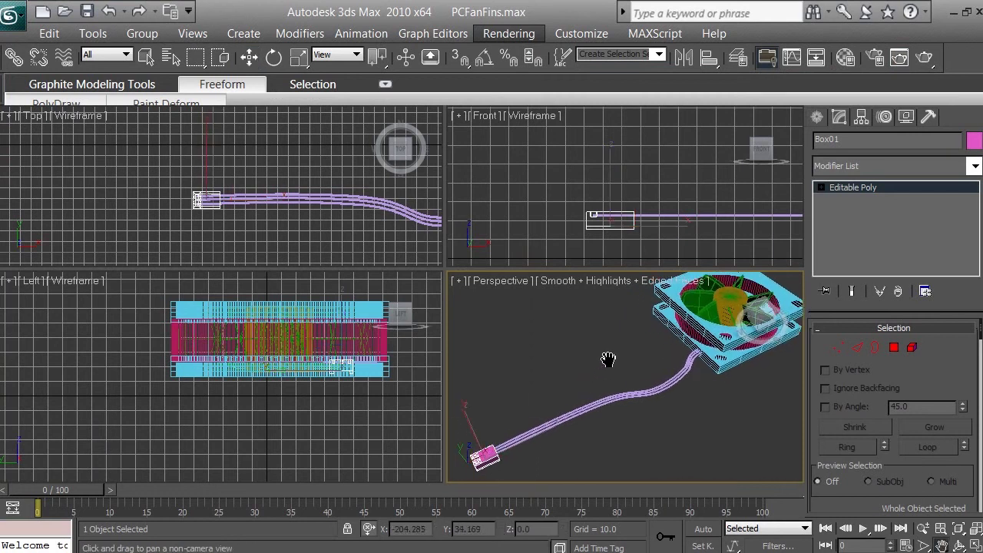
key(shift+q)
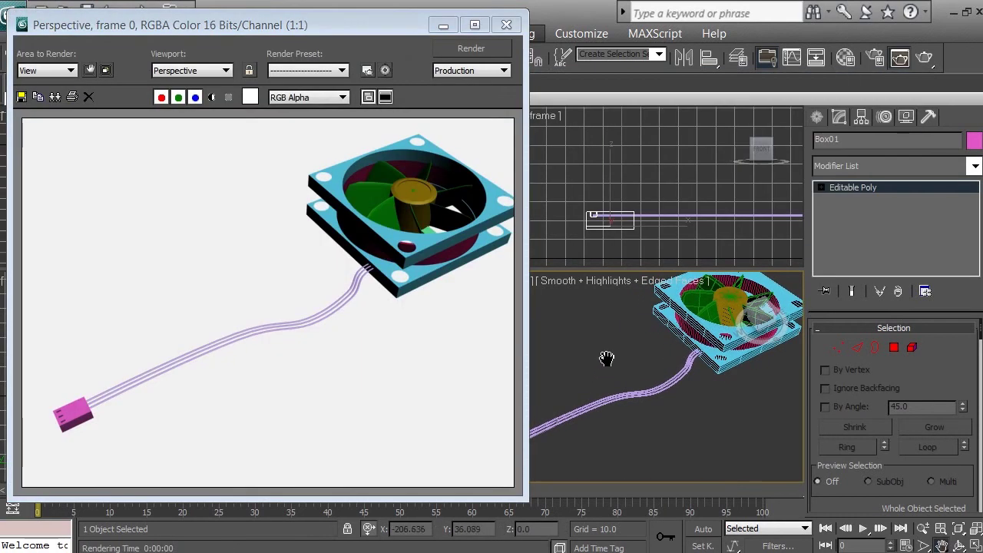
click(518, 26)
drag(630, 315, 627, 328)
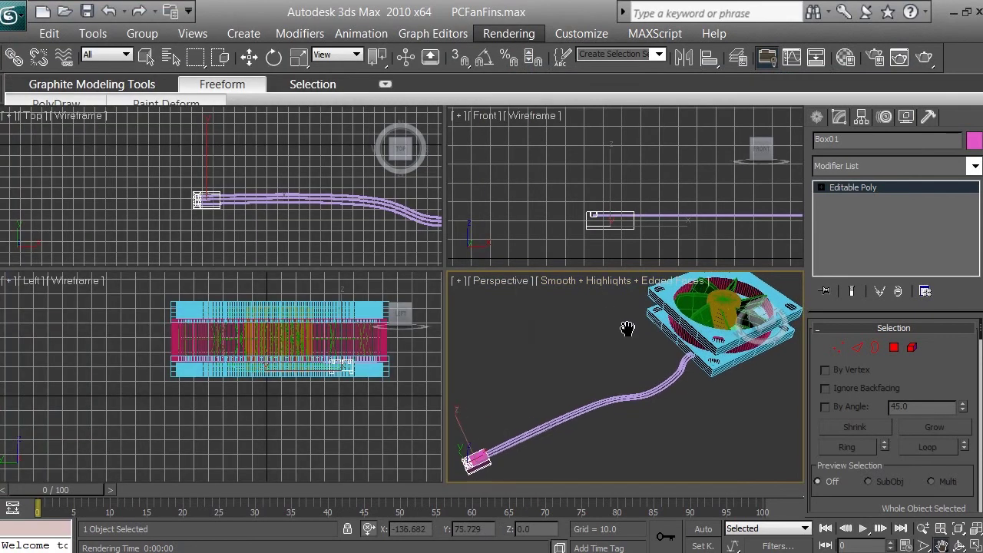
key(shift+q)
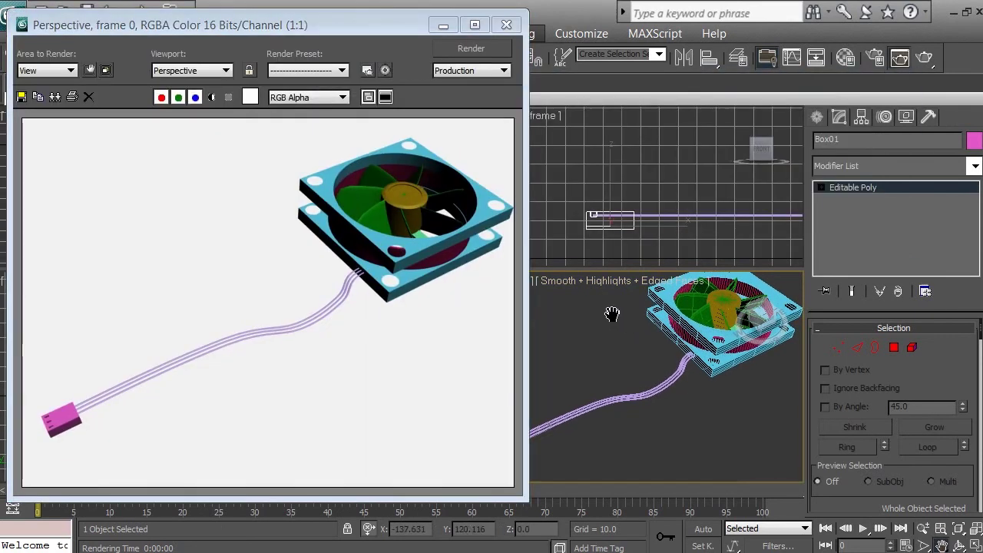